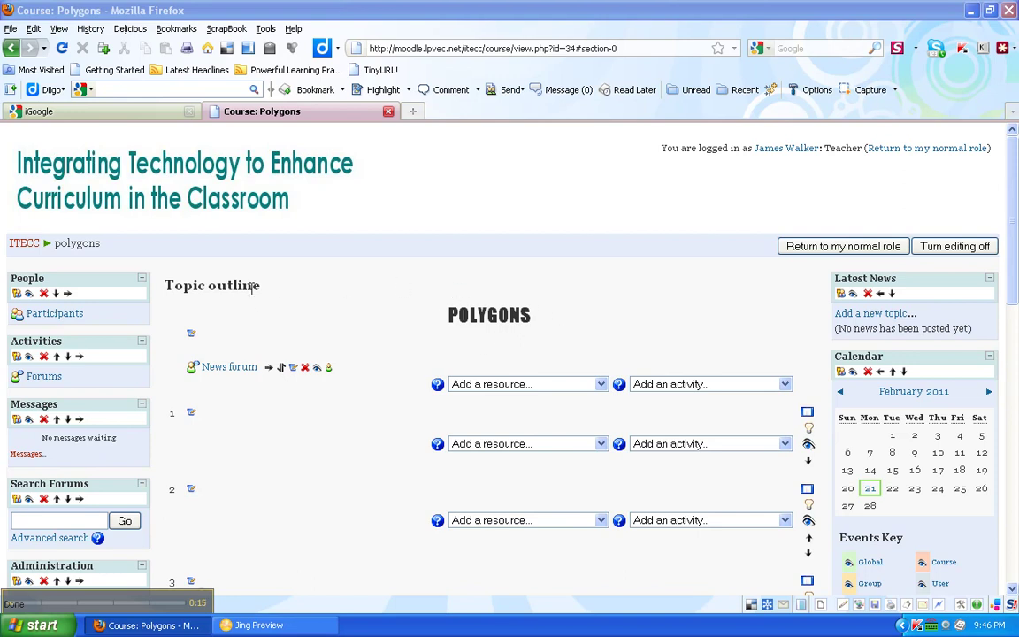
# - Open the topic 0 summary for editing, try left and right alignment on the POLYGONS heading, and leave it centred
pyautogui.click(192, 337)
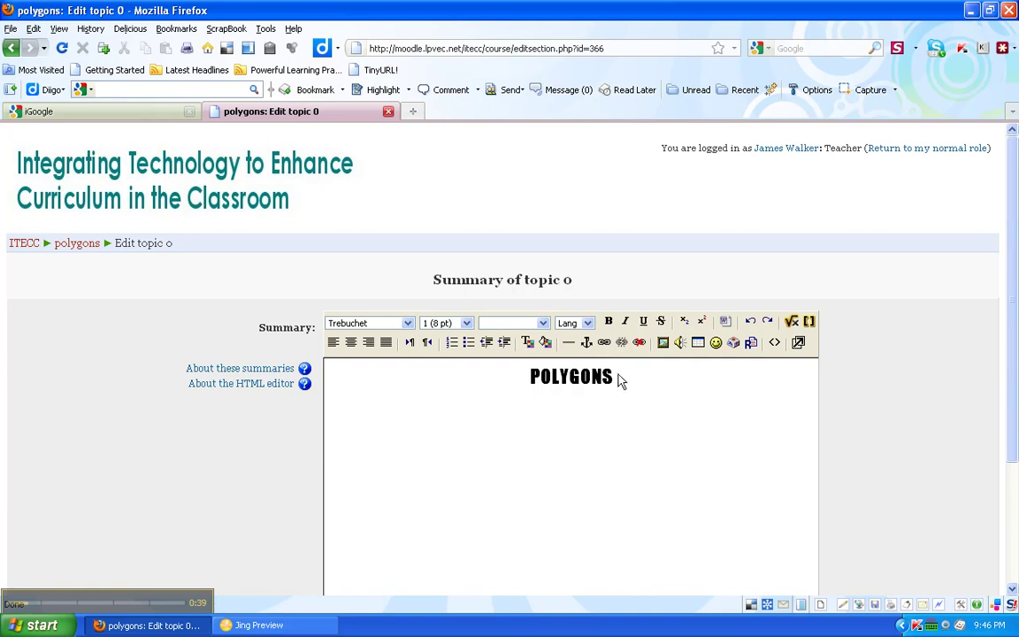
pyautogui.click(528, 378)
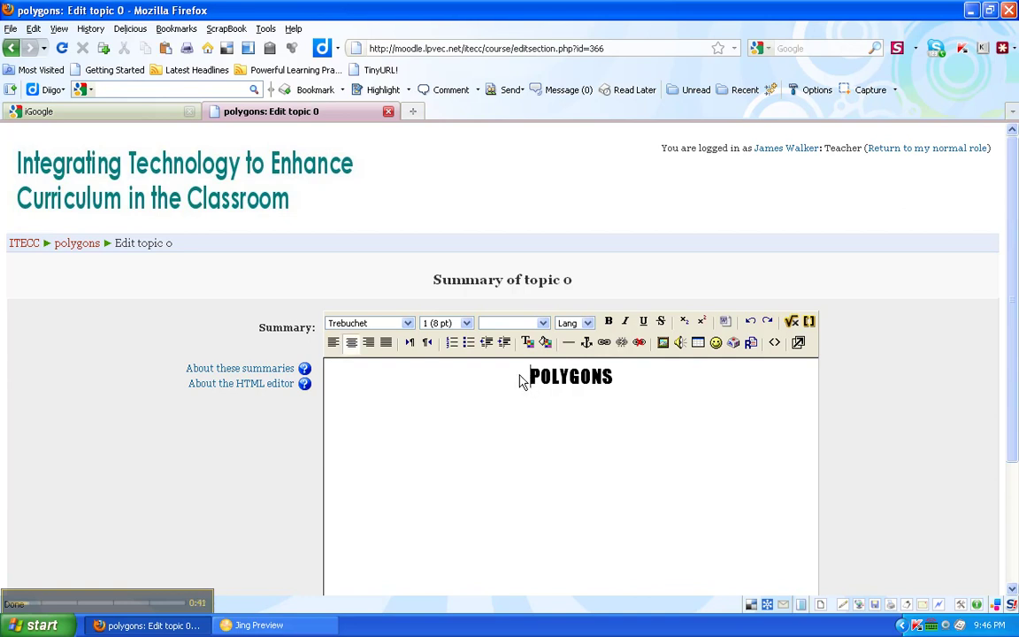
pyautogui.click(333, 346)
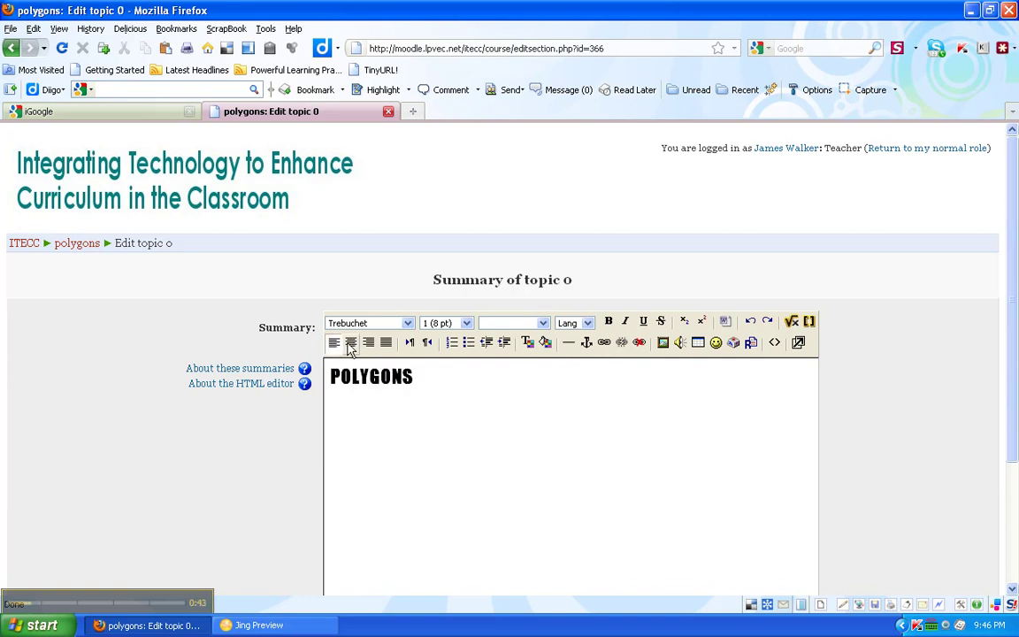
pyautogui.click(350, 345)
pyautogui.click(367, 347)
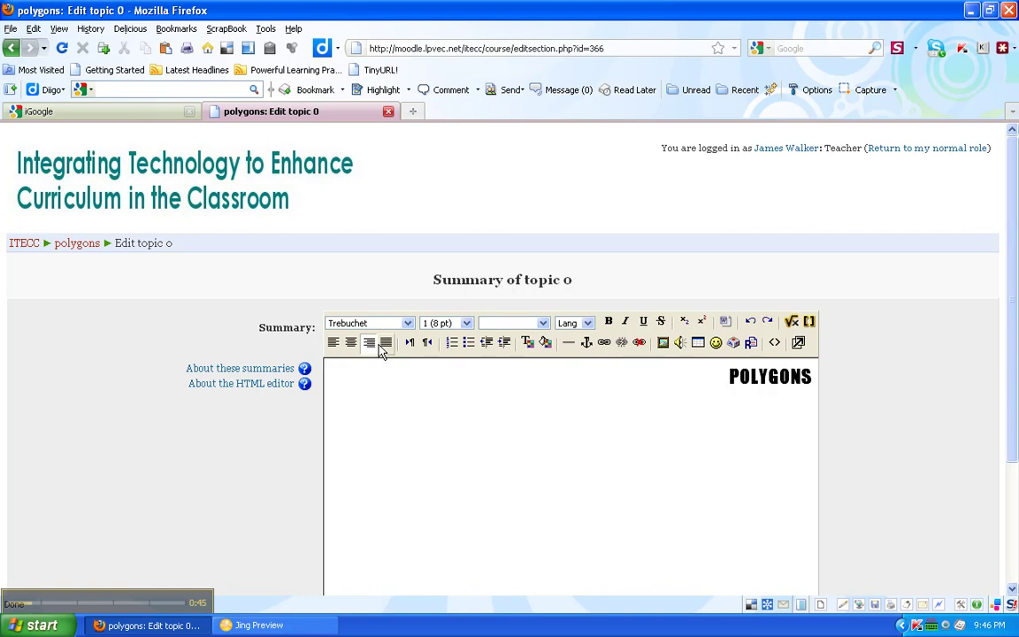
pyautogui.click(352, 344)
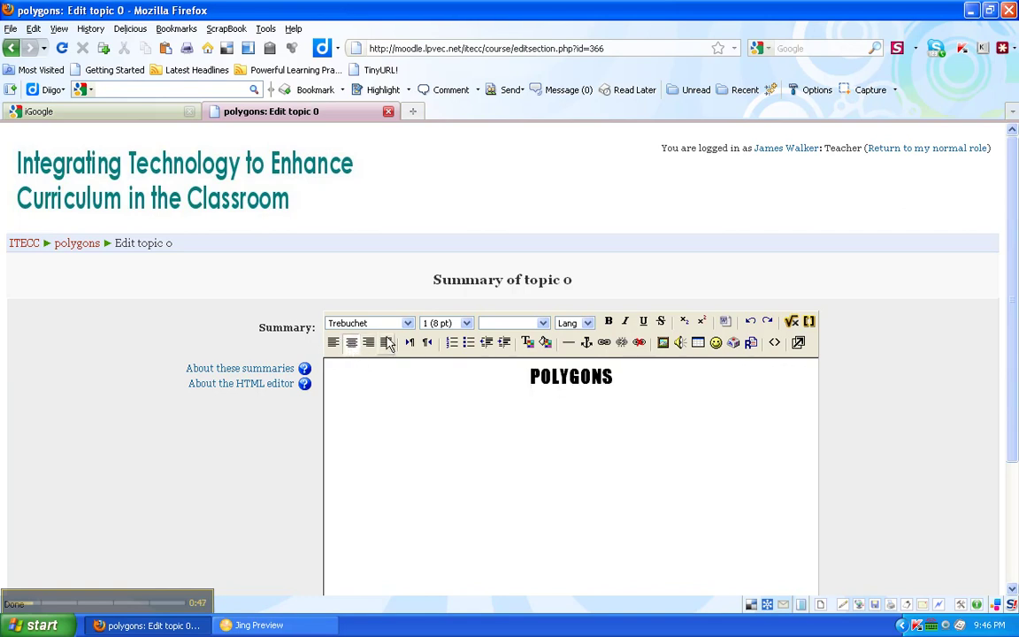
# - Select the POLYGONS heading and examine the available font, size, heading style and language options
pyautogui.moveTo(531, 376); pyautogui.dragTo(655, 378)
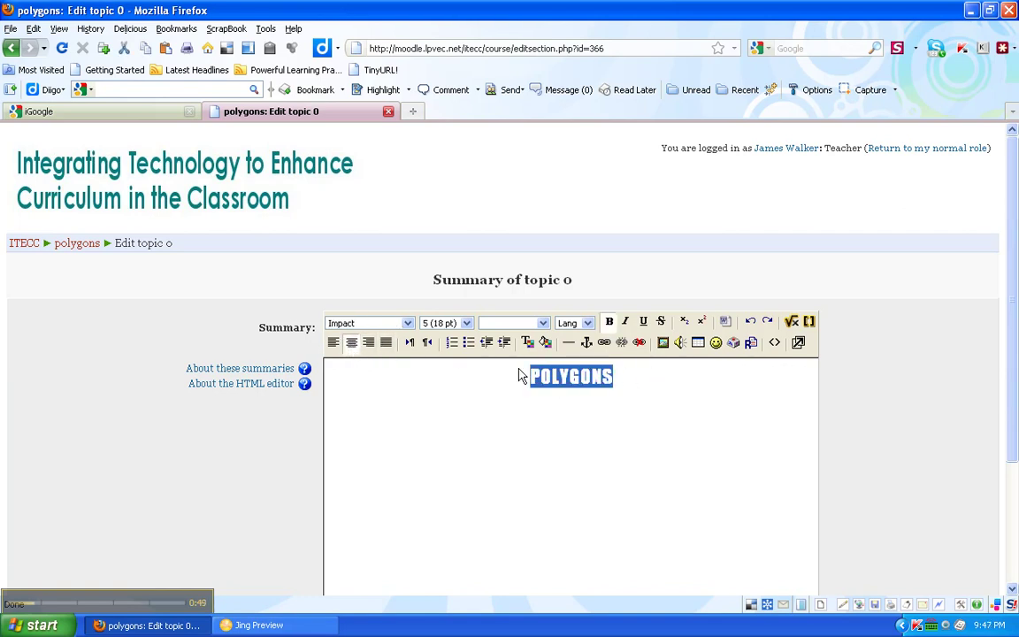
pyautogui.click(408, 324)
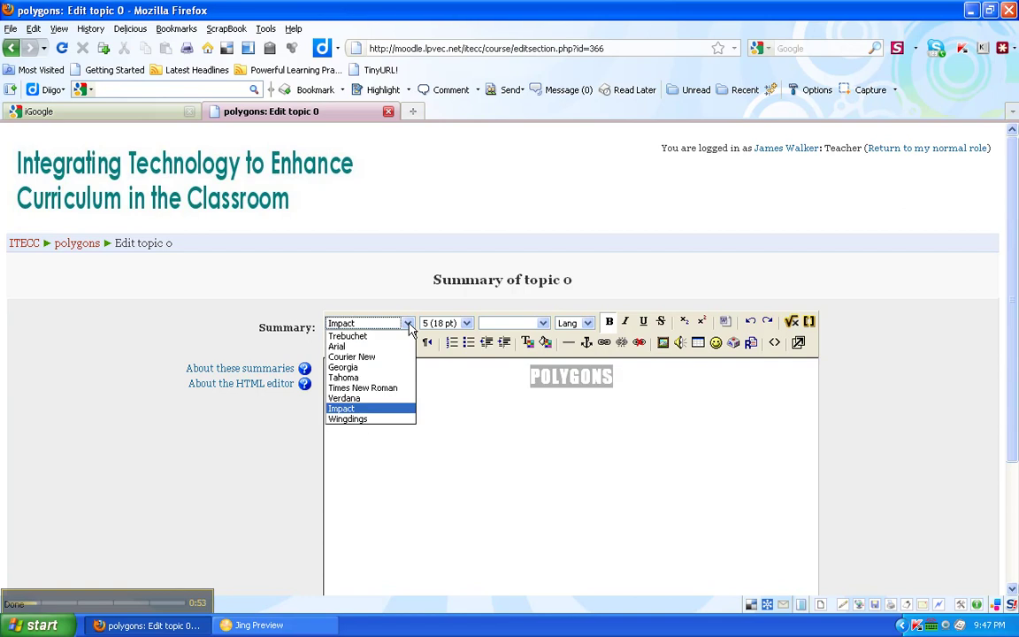
pyautogui.click(409, 326)
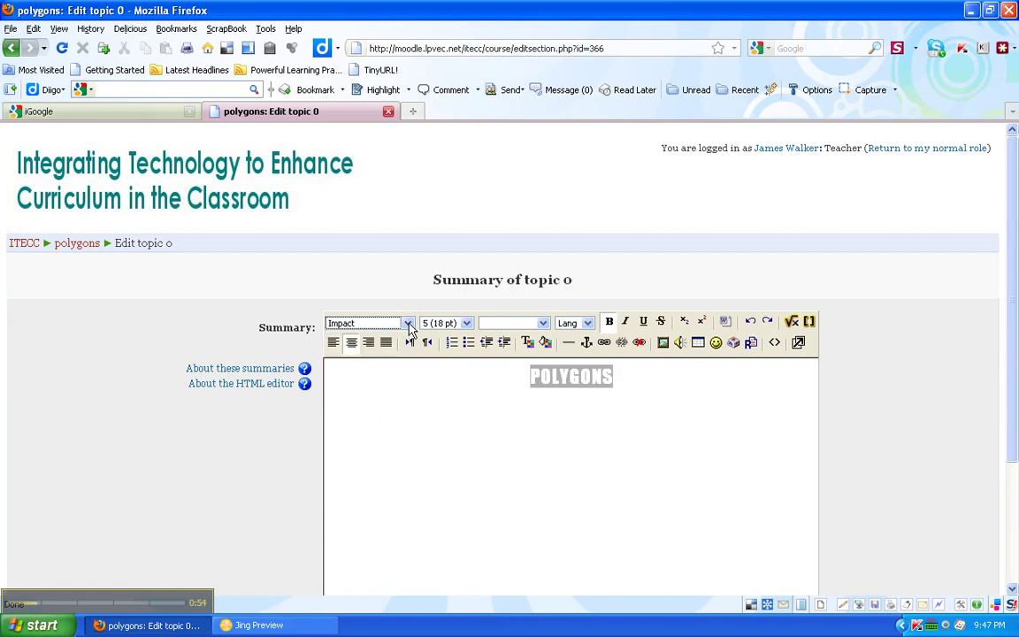
pyautogui.click(466, 324)
pyautogui.click(467, 325)
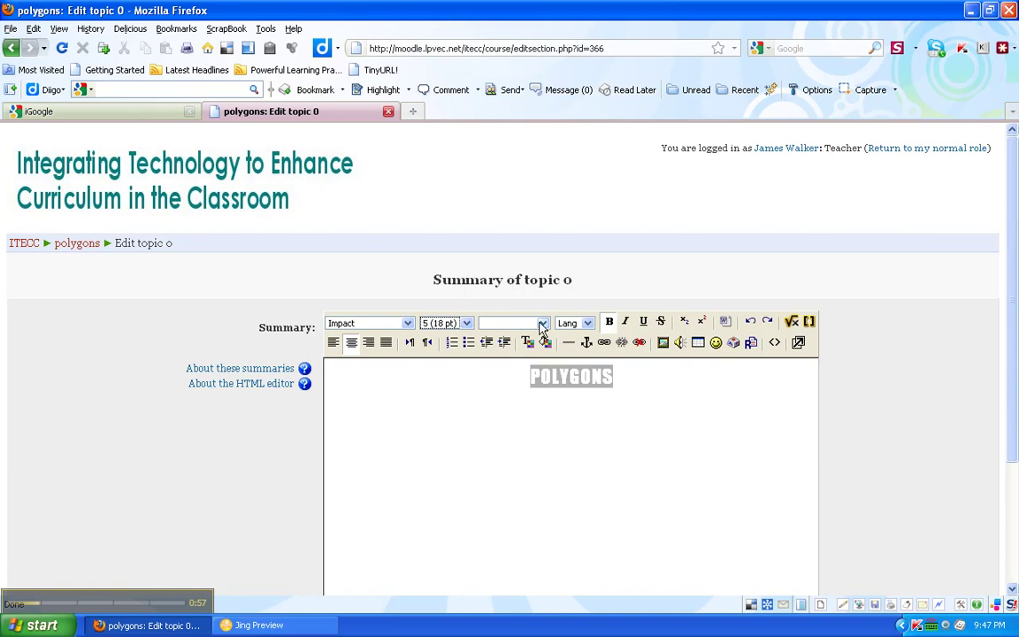
pyautogui.click(544, 324)
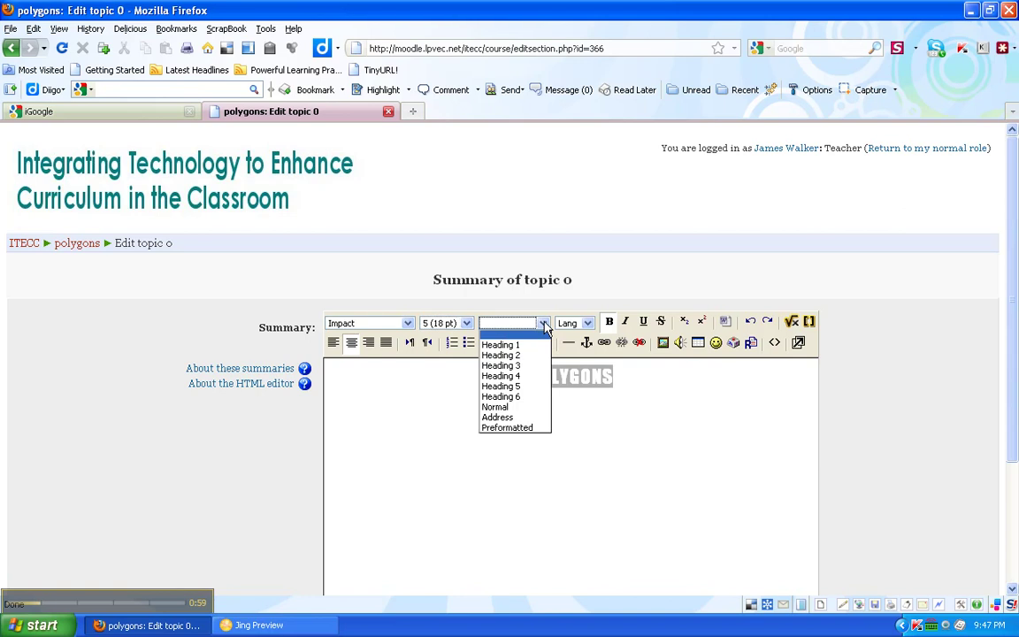
pyautogui.click(545, 327)
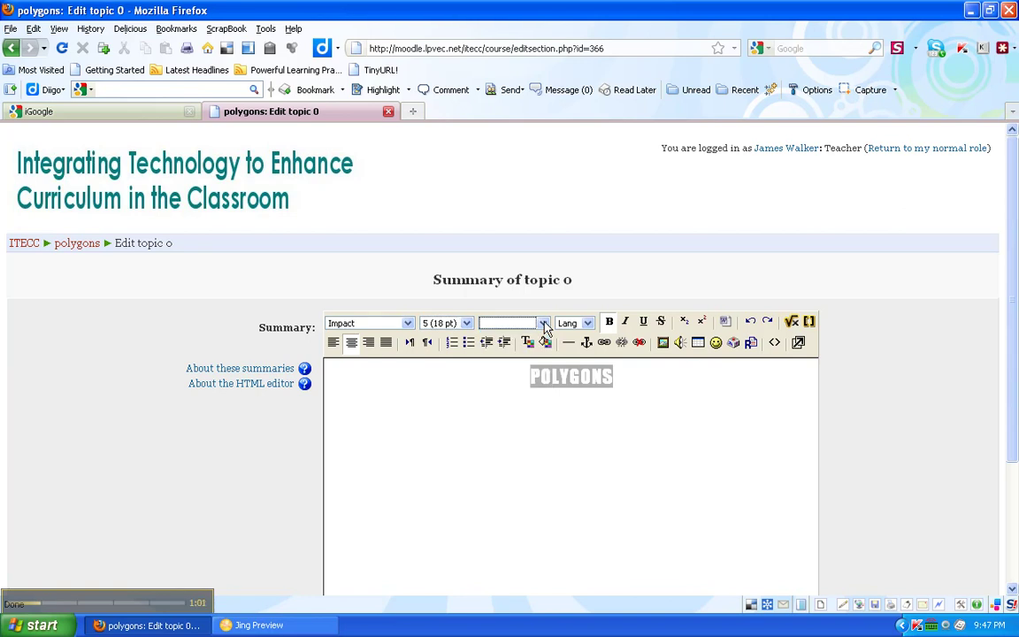
pyautogui.click(588, 325)
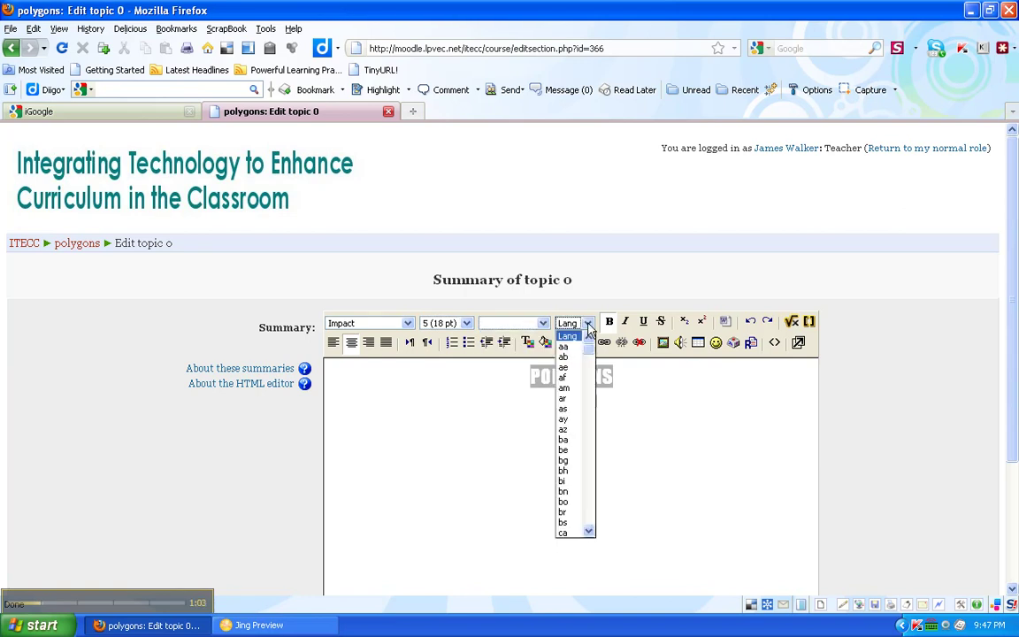
pyautogui.click(588, 325)
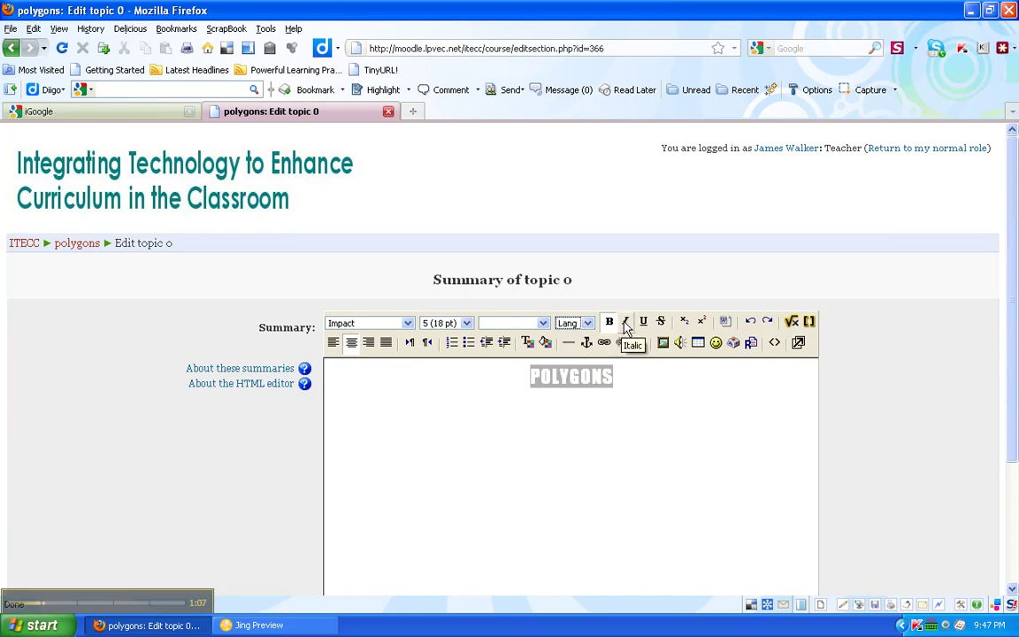
# - Deselect the POLYGONS heading and save the topic 0 summary
pyautogui.click(637, 386)
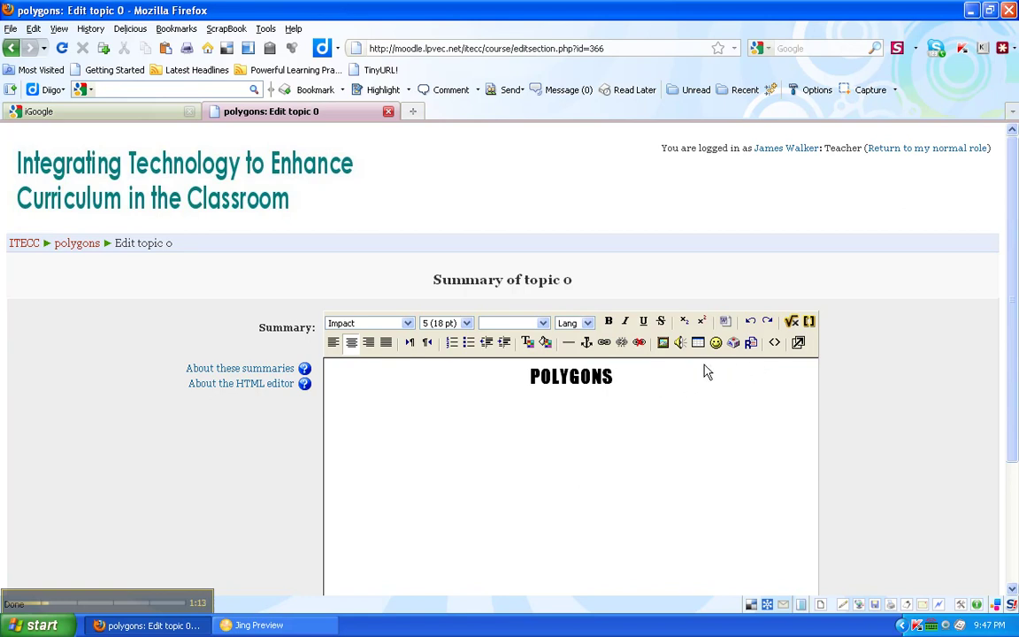
pyautogui.scroll(-3, 699, 371)
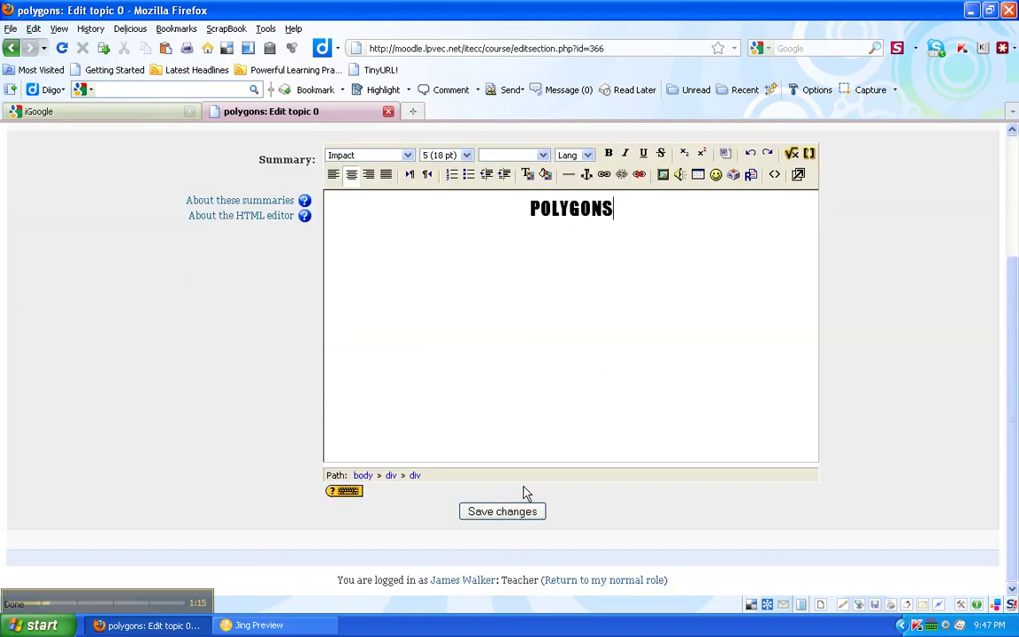
pyautogui.click(501, 517)
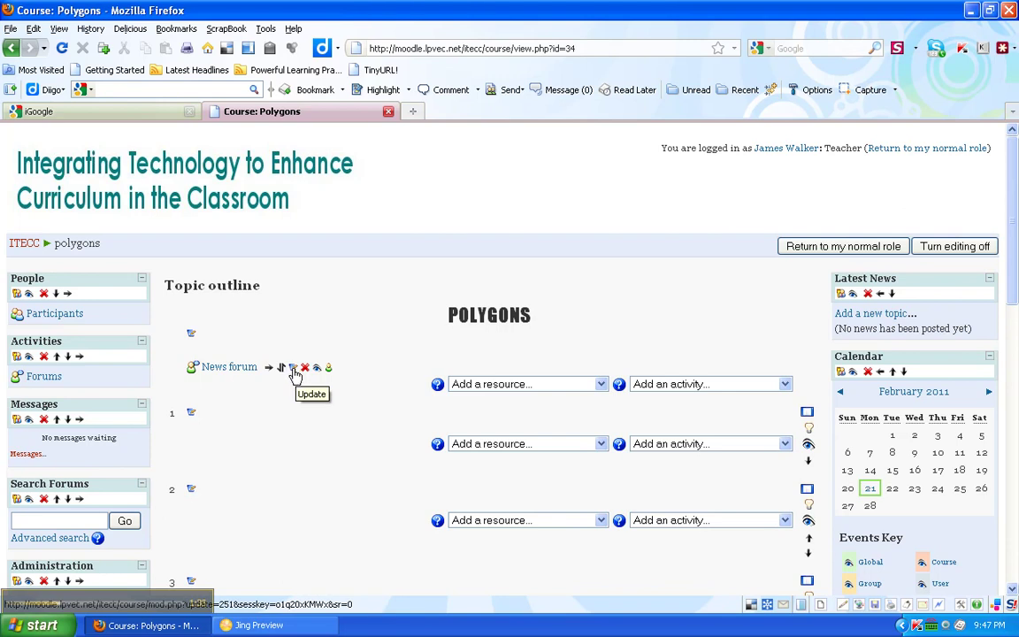
# - Open the News forum's settings and rename the forum Announcements
pyautogui.click(293, 368)
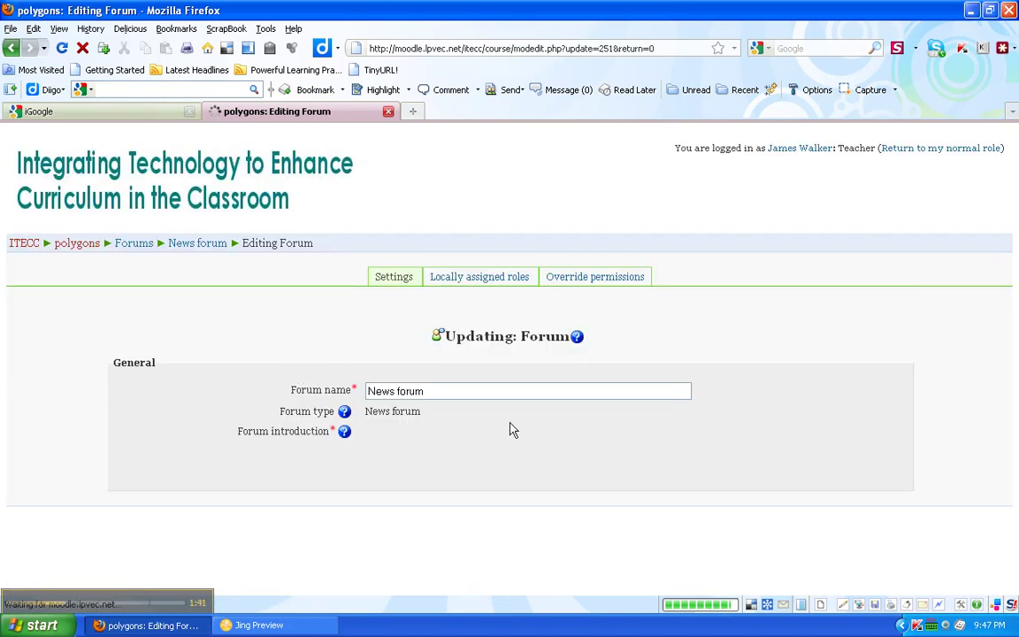
pyautogui.moveTo(508, 385); pyautogui.dragTo(347, 387)
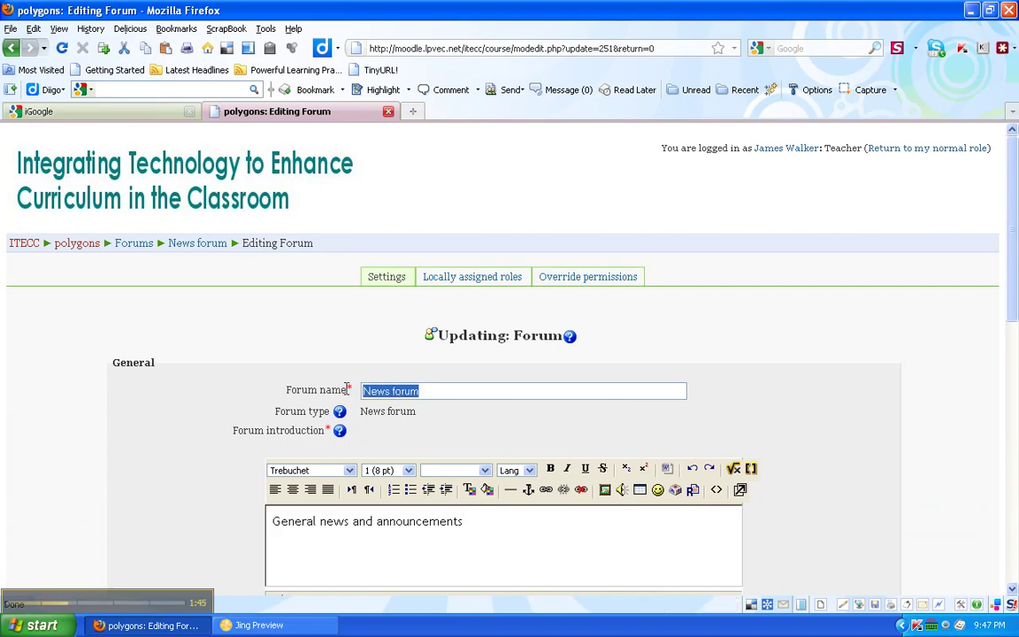
pyautogui.write('Ann')
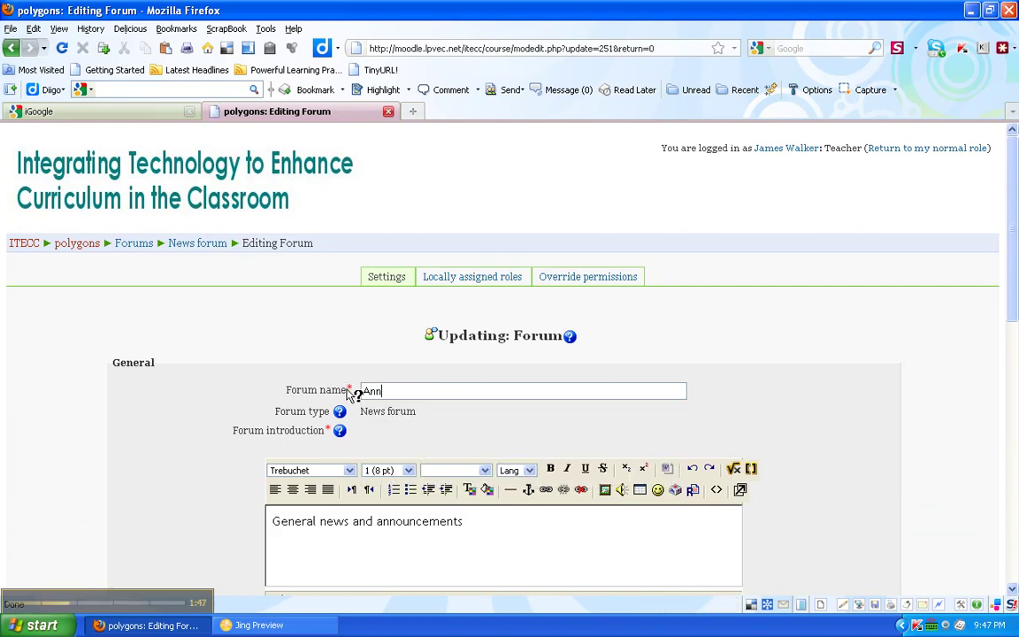
pyautogui.write('ouncements')
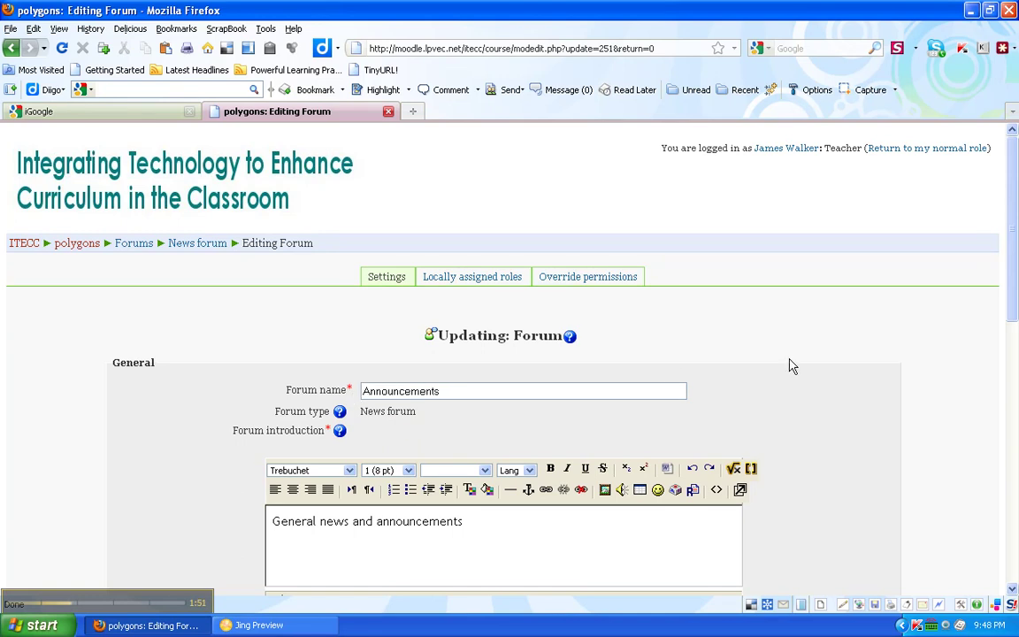
# - Set the forum's forced subscription option to "Yes, initially"
pyautogui.scroll(-4, 791, 364)
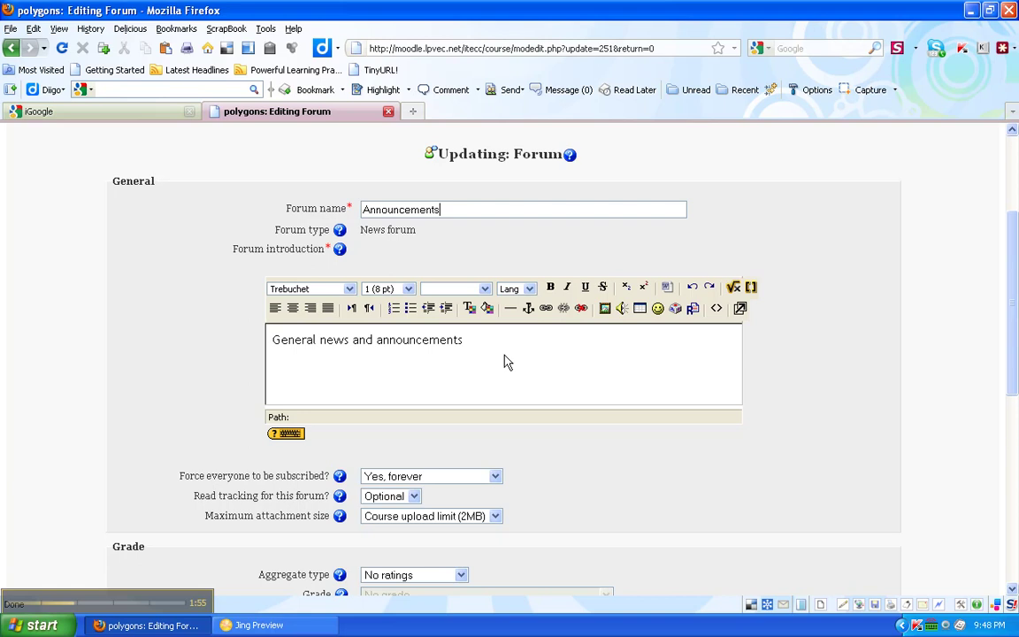
pyautogui.click(496, 477)
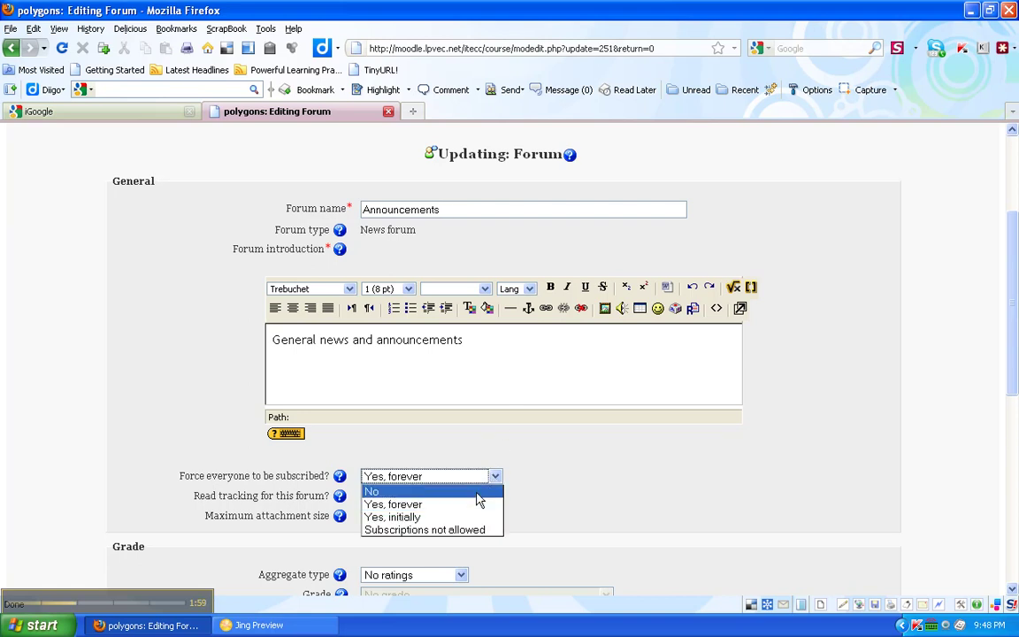
pyautogui.click(461, 519)
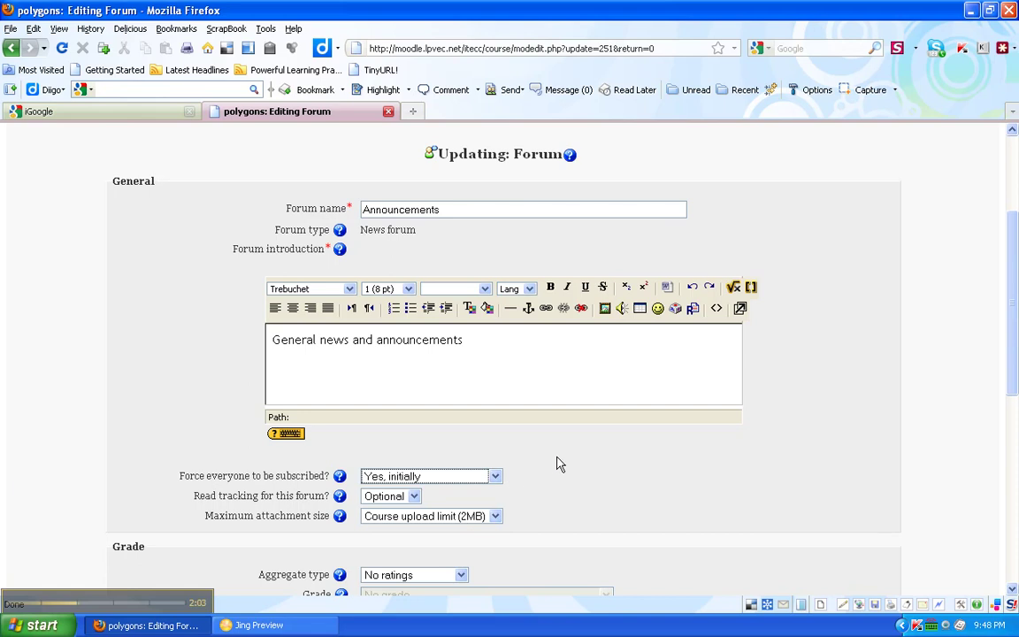
# - Save and display the forum with its remaining settings as they are, and go back to the polygons course page
pyautogui.scroll(-2, 558, 464)
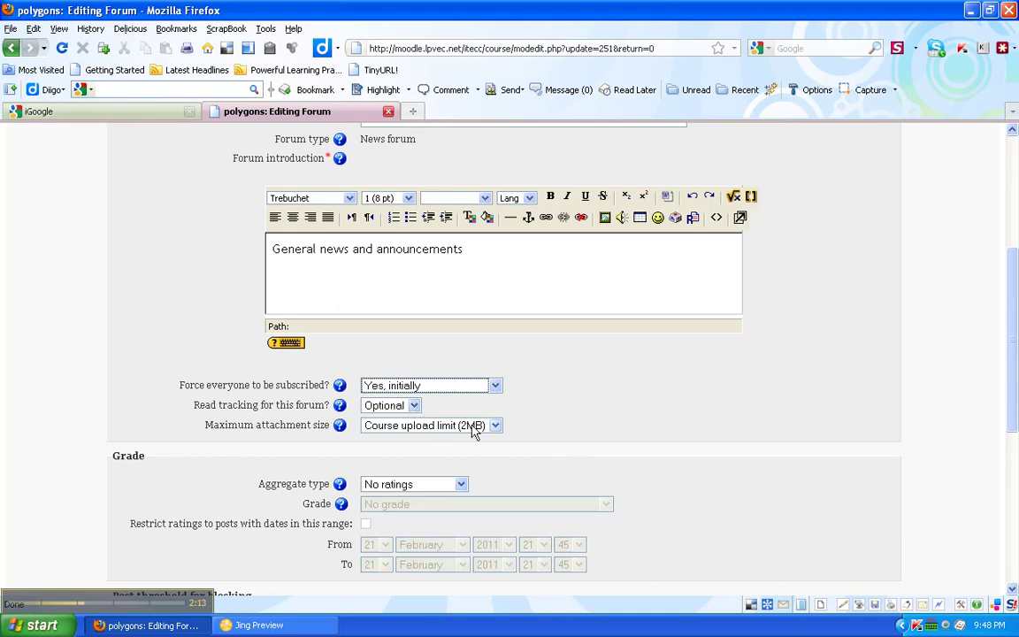
pyautogui.scroll(-4, 610, 410)
pyautogui.scroll(-2, 609, 410)
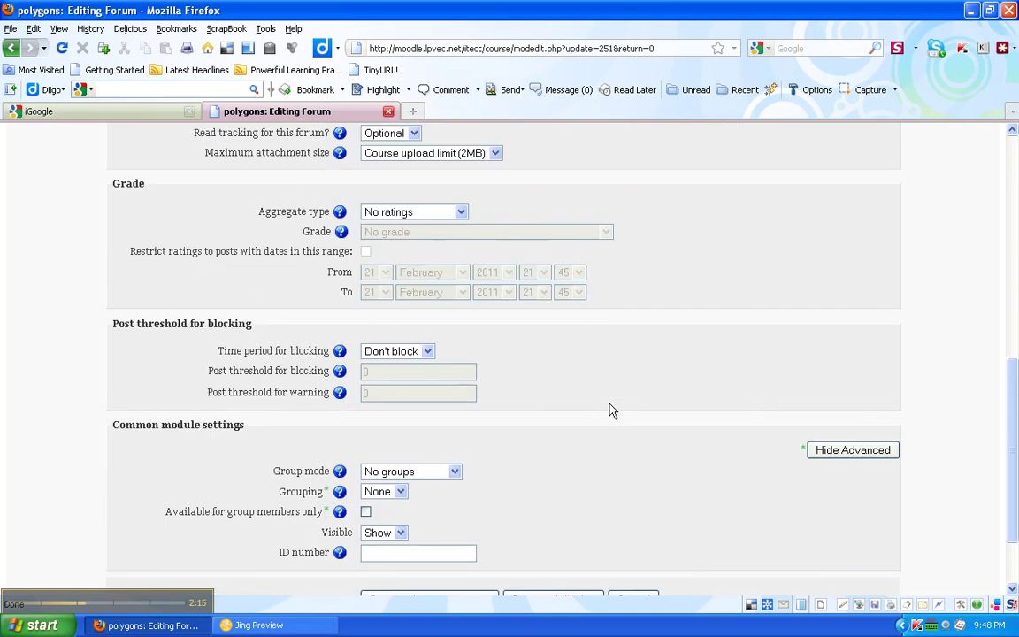
pyautogui.scroll(-2, 499, 303)
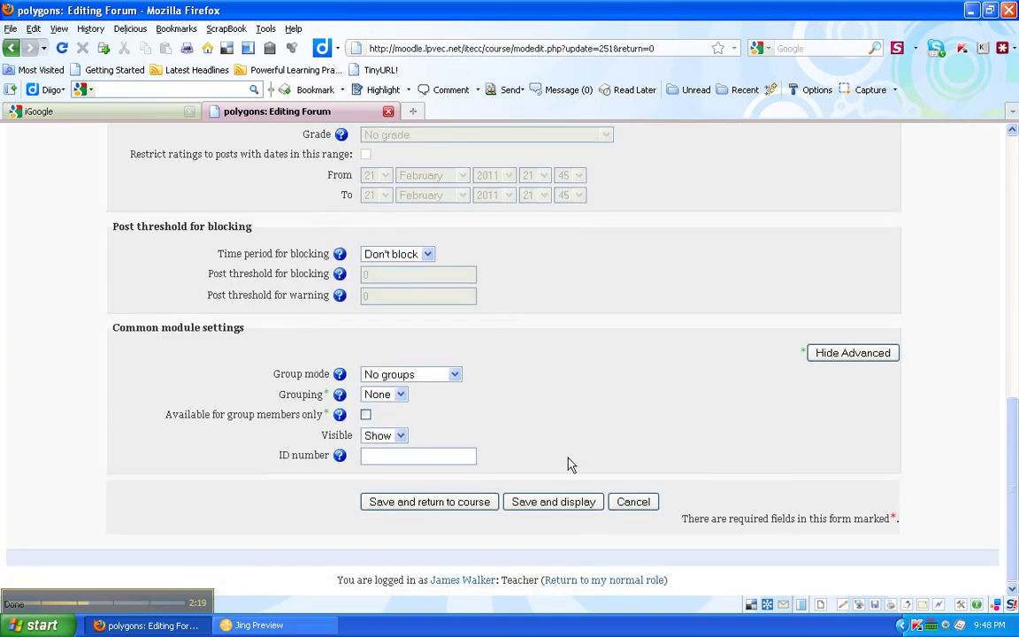
pyautogui.click(562, 503)
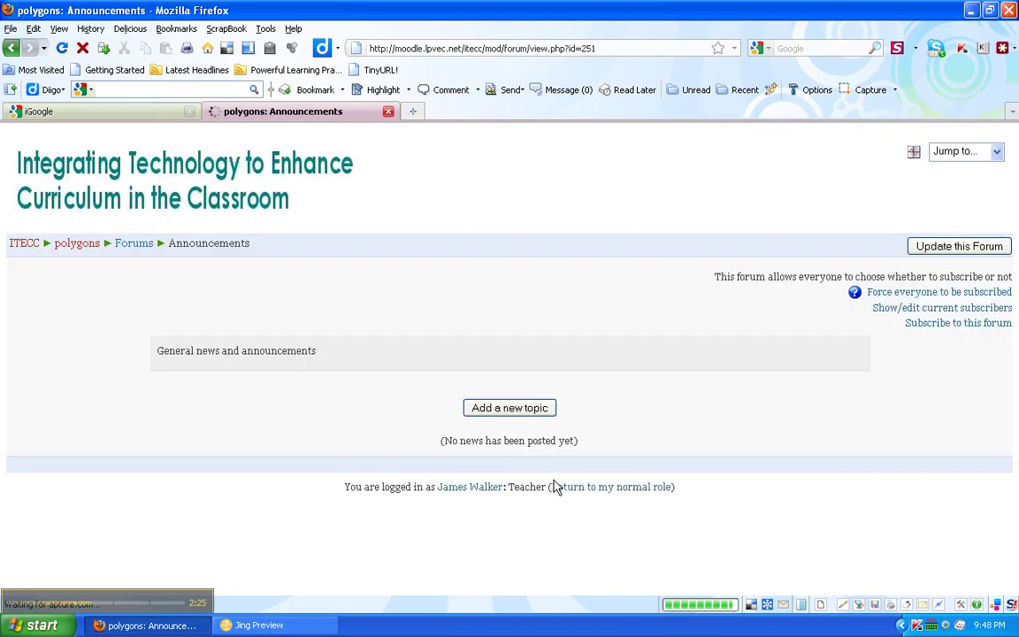
pyautogui.click(77, 247)
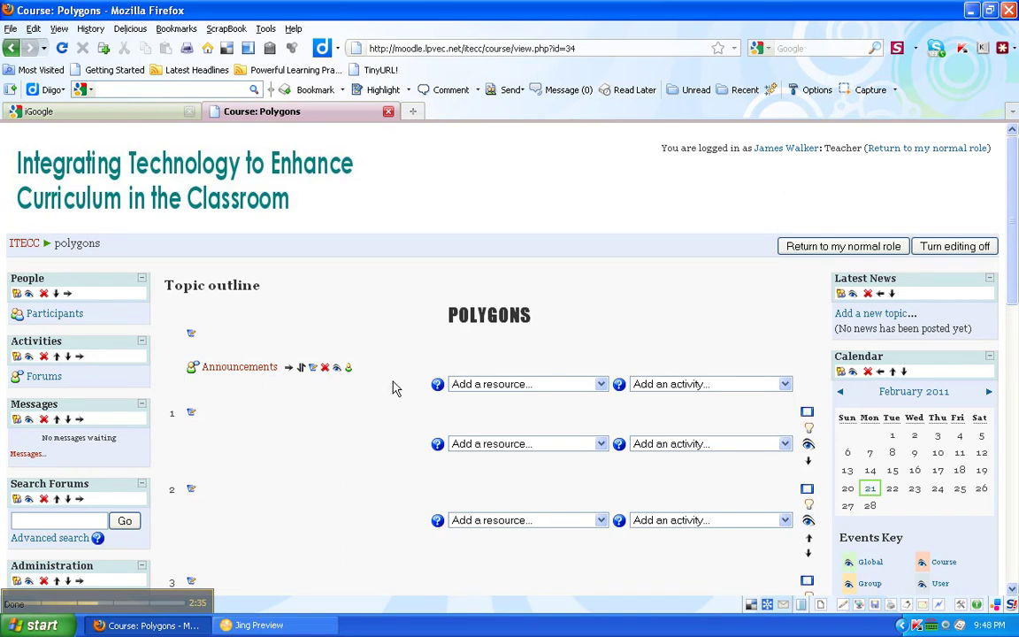
# - Add a label under the Announcements forum and paste the "In this unit you will learn:" objectives list as its text
pyautogui.click(602, 386)
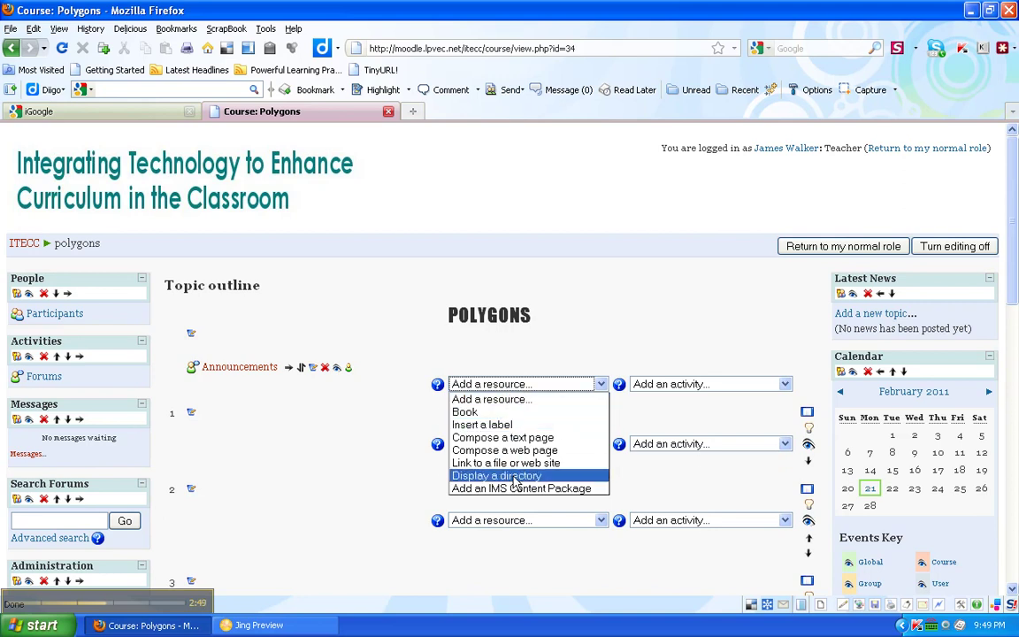
pyautogui.click(512, 425)
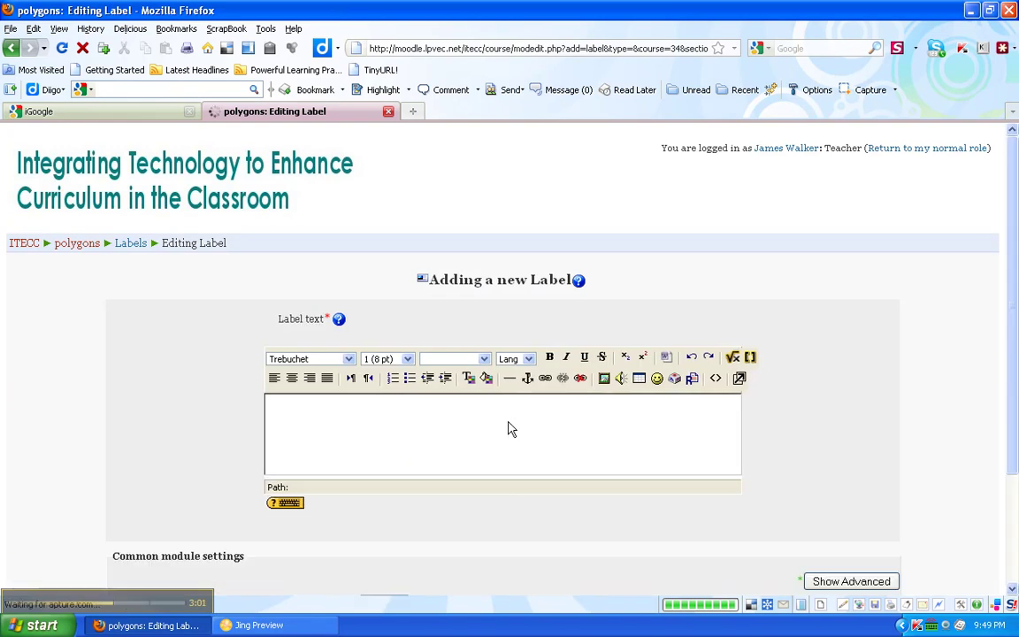
pyautogui.click(334, 413)
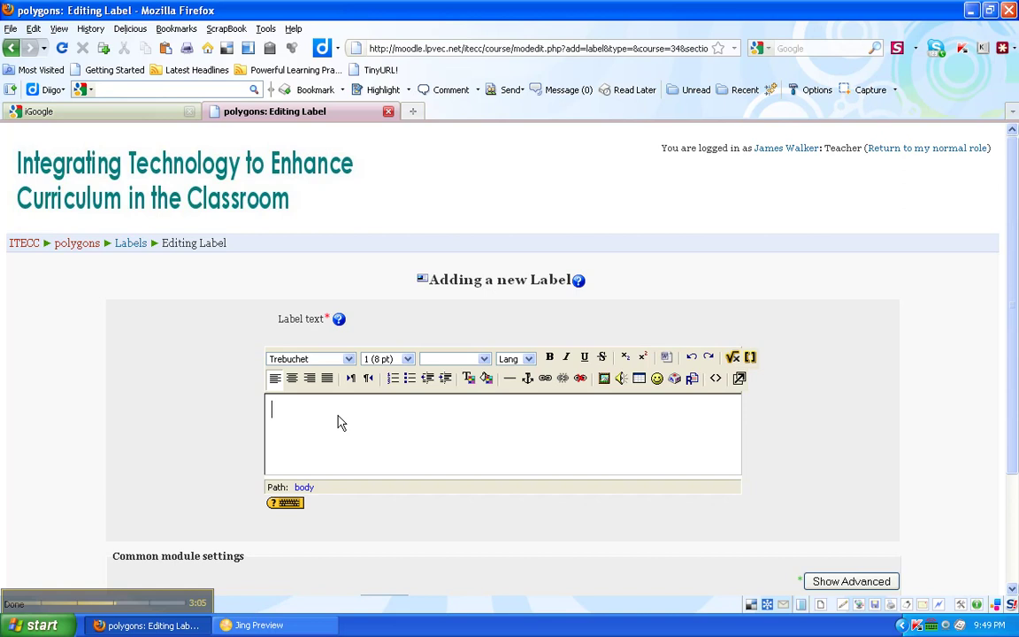
pyautogui.rightClick(337, 421)
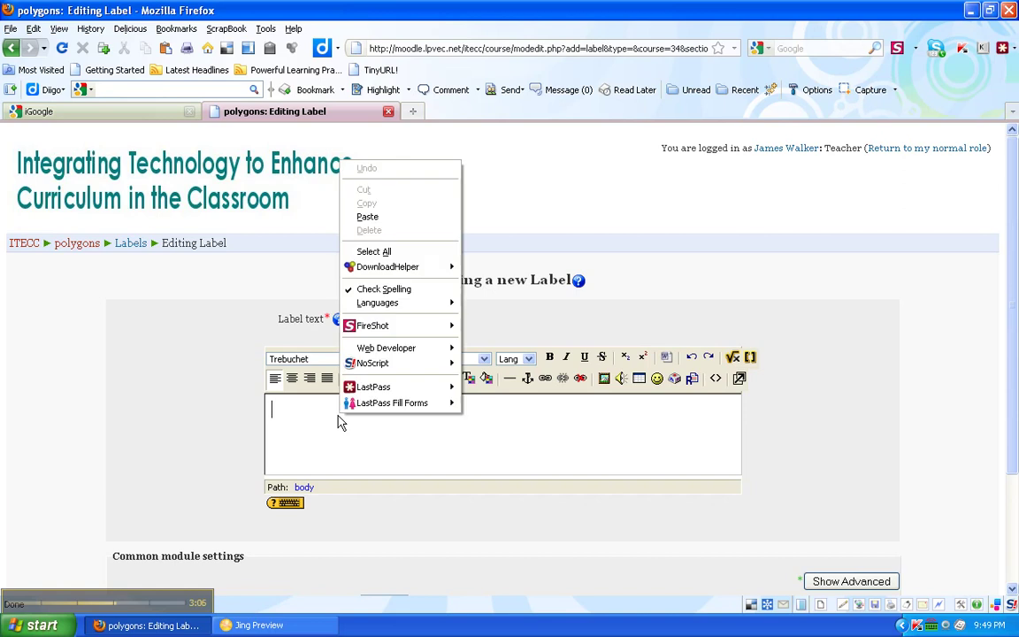
pyautogui.click(369, 218)
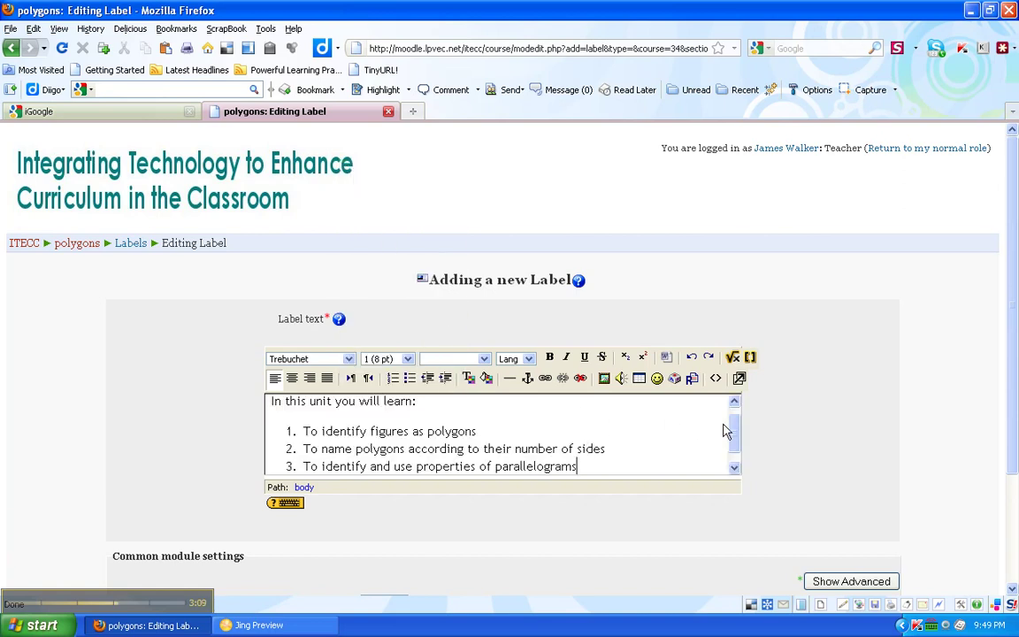
# - Review the pasted label text in the small editor and in the full-screen editor, and return to the label form
pyautogui.moveTo(734, 438); pyautogui.dragTo(734, 416)
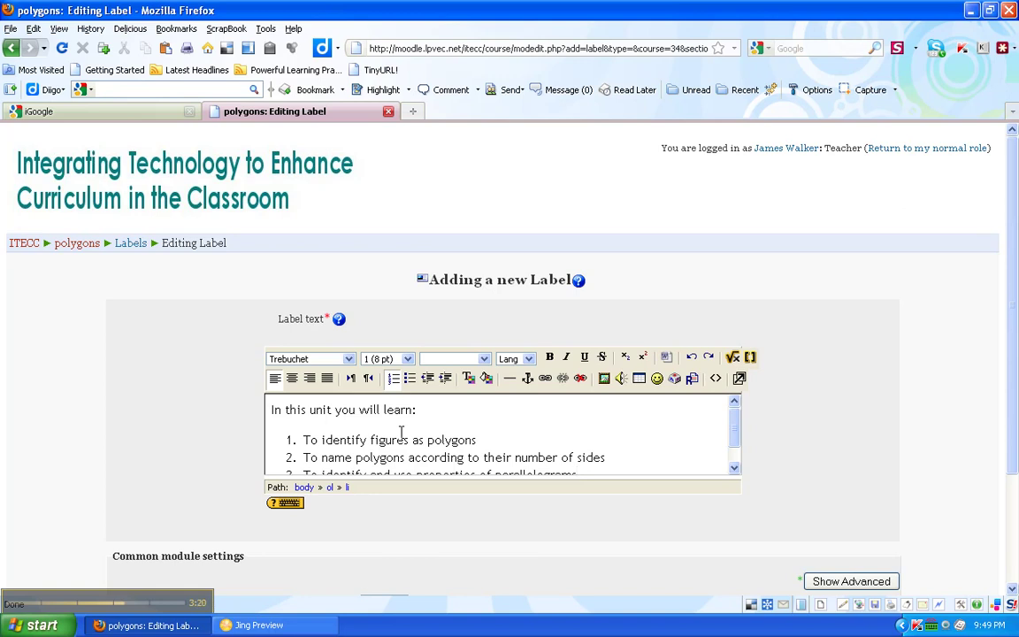
pyautogui.scroll(-1, 402, 432)
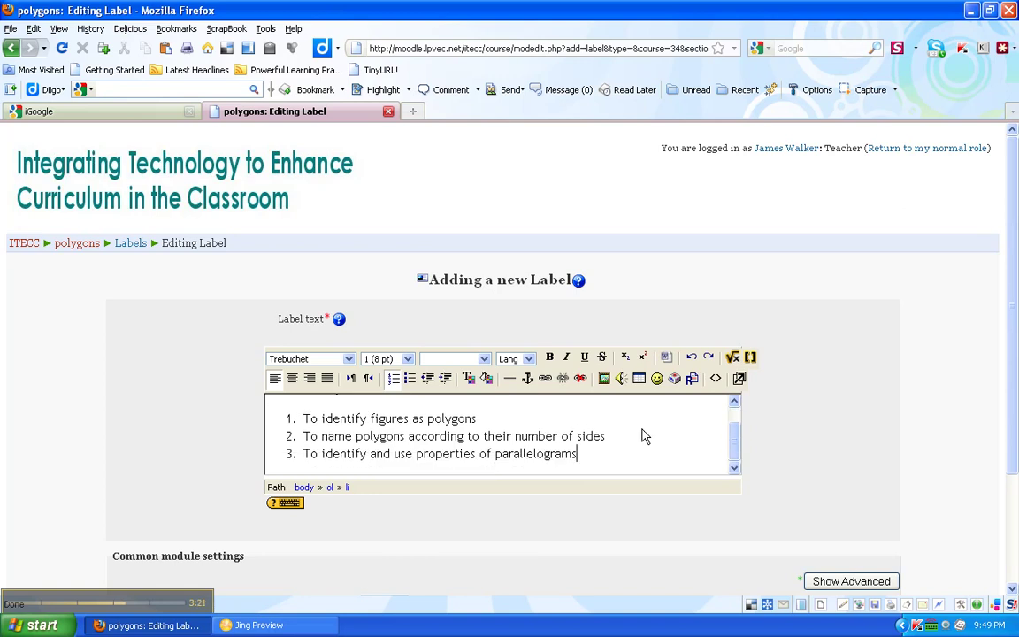
pyautogui.click(740, 378)
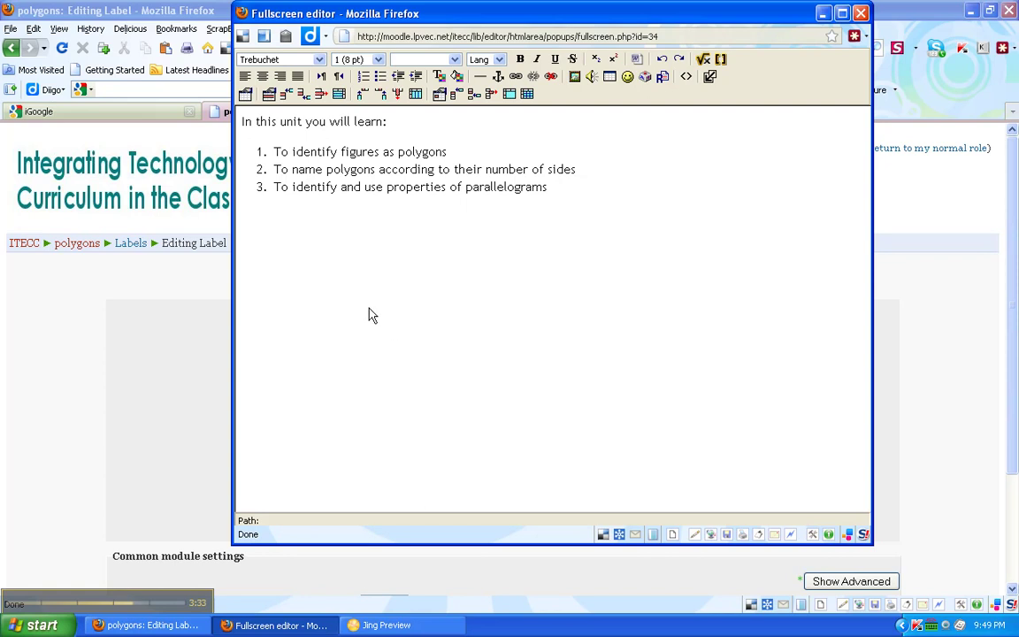
pyautogui.click(710, 77)
# - Save the label, return to the course page and turn editing off
pyautogui.scroll(-3, 804, 314)
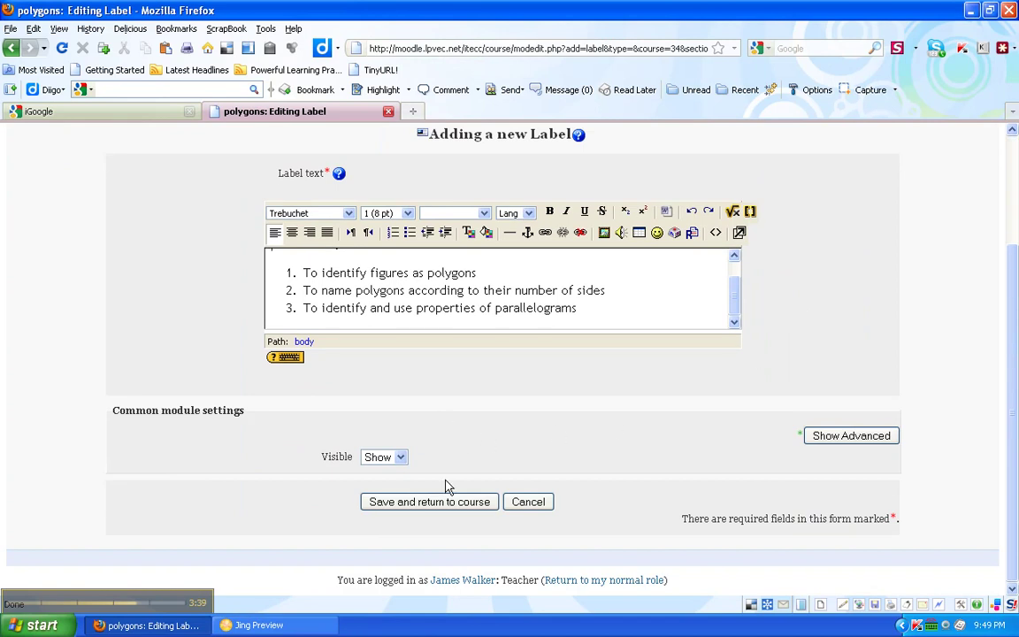
pyautogui.click(429, 502)
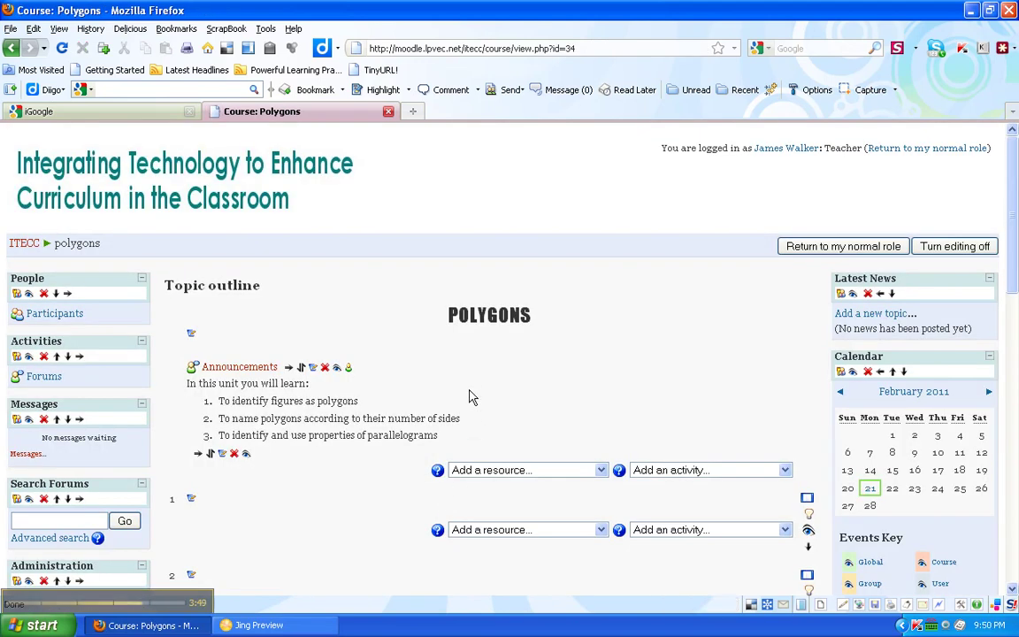
pyautogui.click(943, 251)
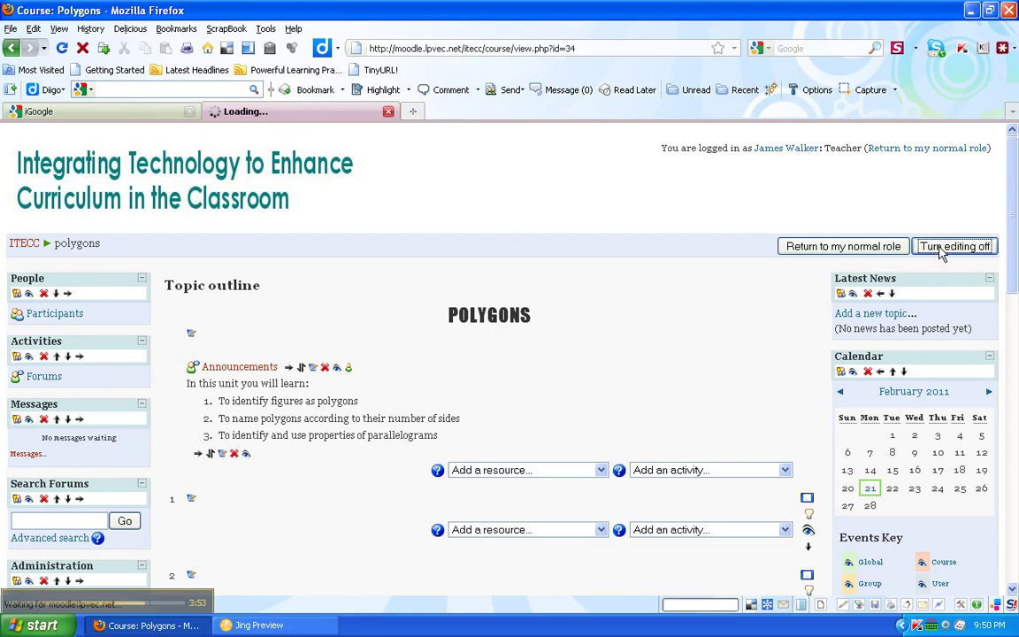